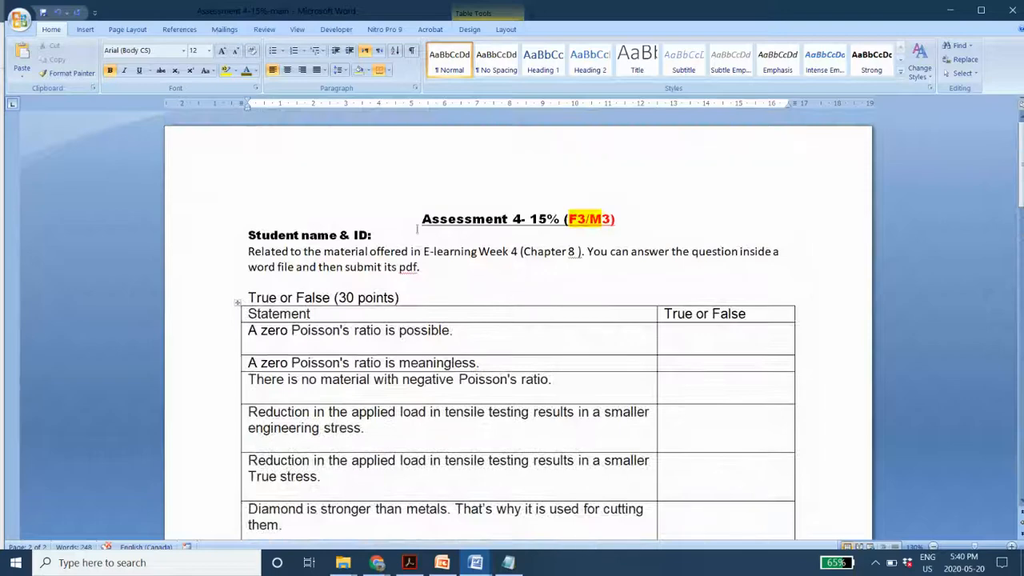
# Follow the desmos.com/calculator link in the assessment's true stress plotting question
pyautogui.scroll(-10, 320, 444)
pyautogui.scroll(-8, 328, 443)
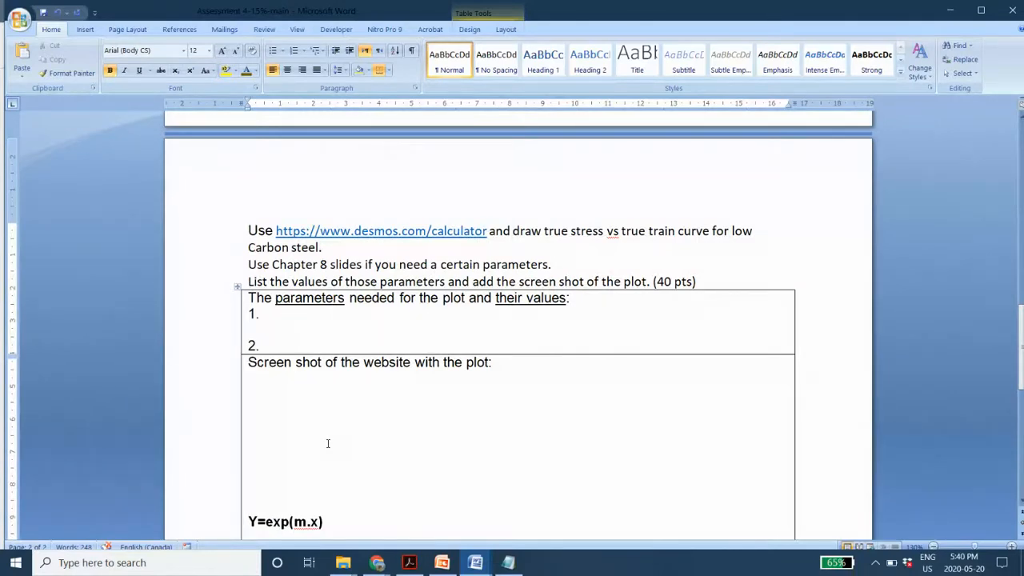
pyautogui.scroll(2, 327, 443)
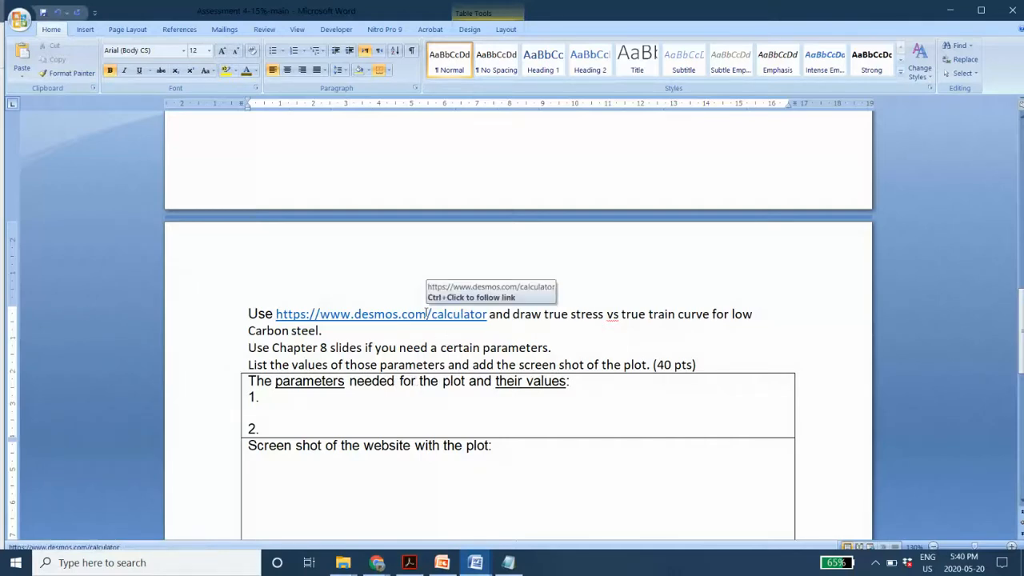
pyautogui.click(425, 319)
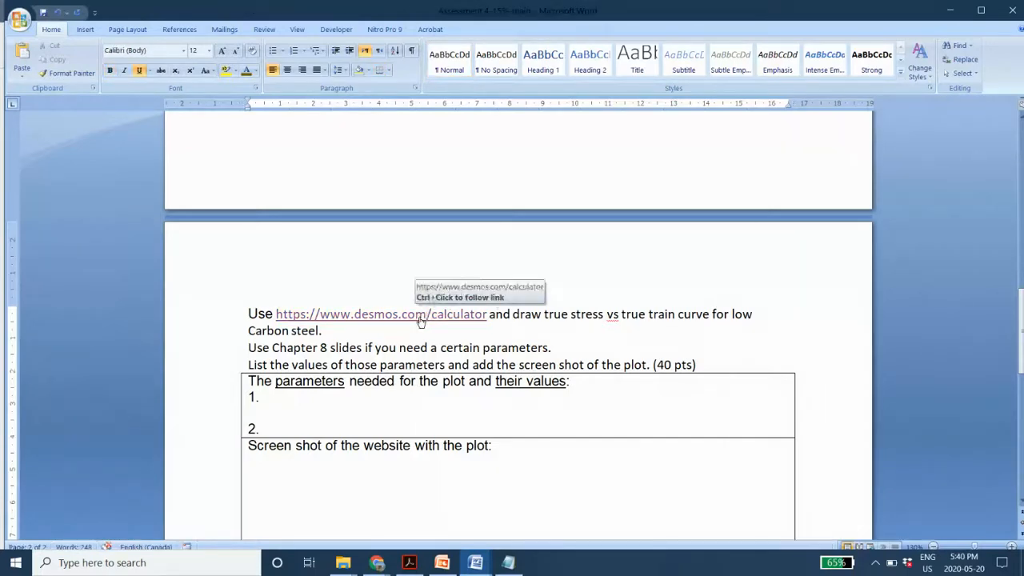
pyautogui.keyDown('ctrl'); pyautogui.click(421, 320); pyautogui.keyUp('ctrl')
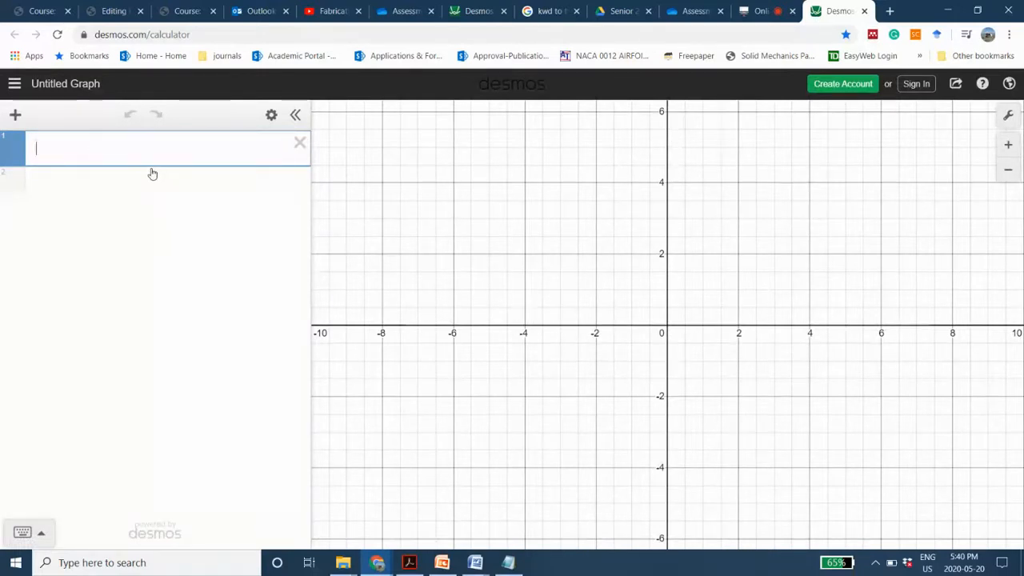
# Switch back to the Word assessment and add the lines M=1.9 and Exp(1.9*x) below Y=exp(m.x)
pyautogui.hotkey('alt', 'Tab')
pyautogui.scroll(-2, 335, 378)
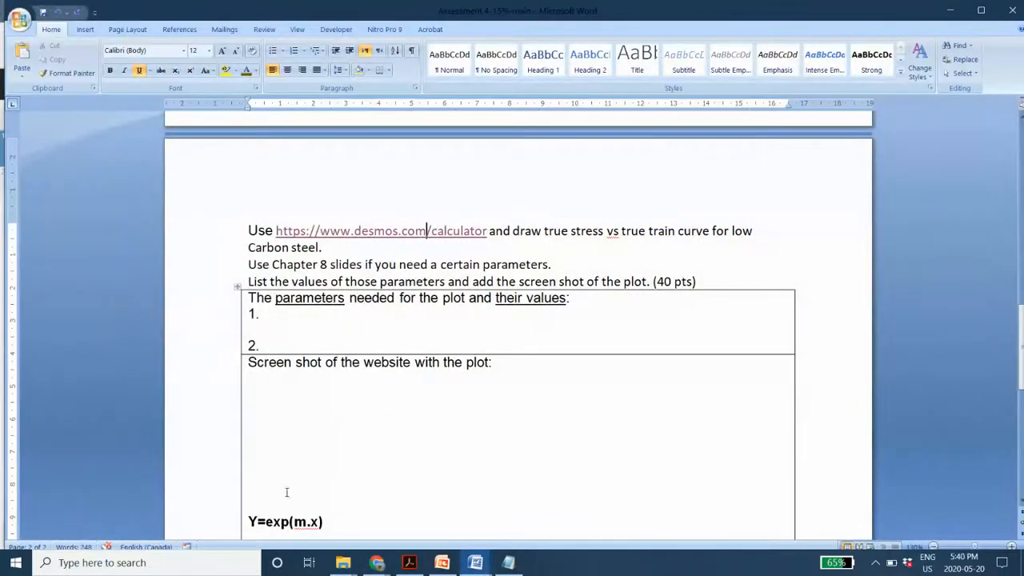
pyautogui.scroll(-2, 290, 490)
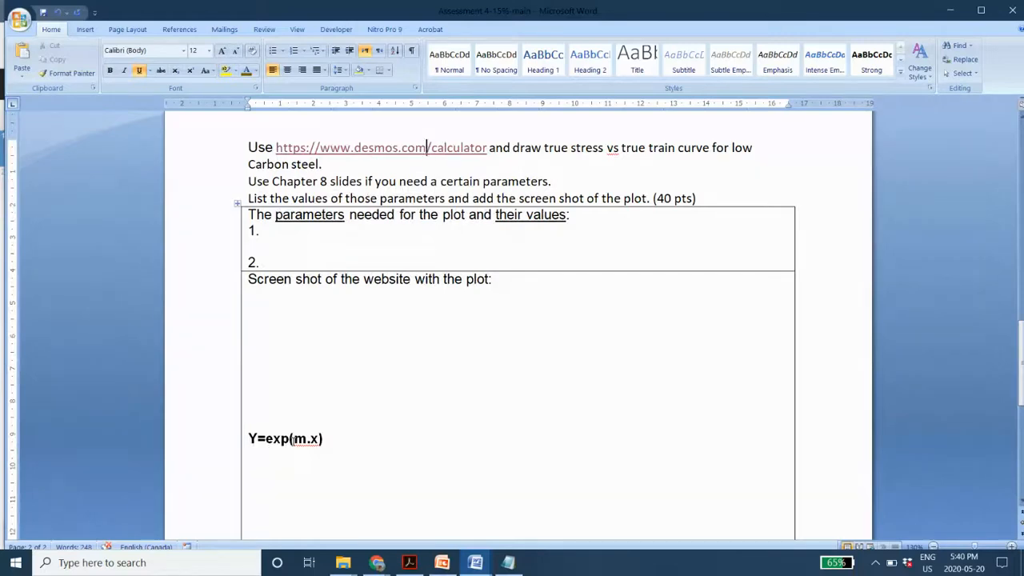
pyautogui.click(336, 441)
pyautogui.press('Return')
pyautogui.write('m=')
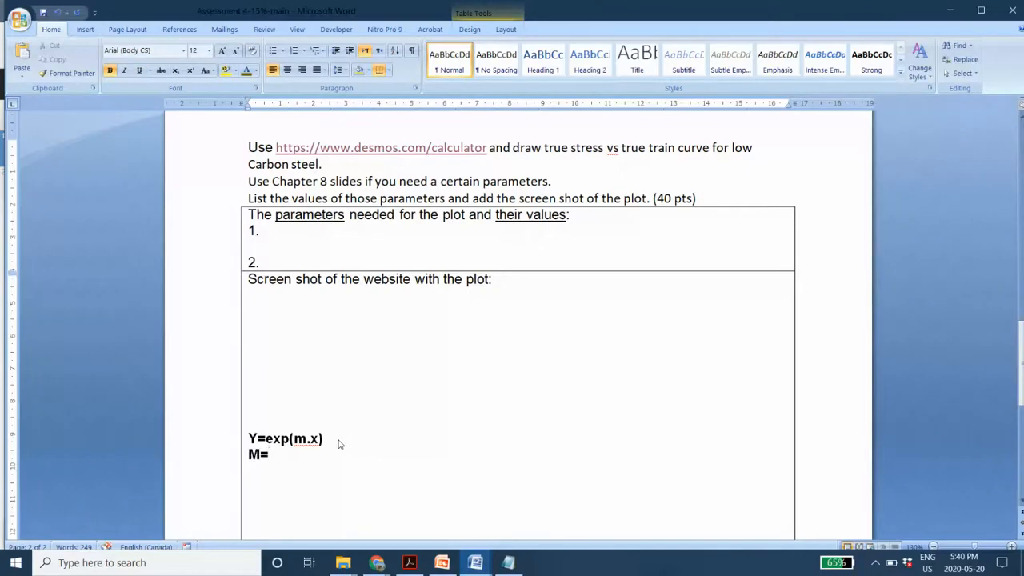
pyautogui.write('1.9')
pyautogui.press('Return')
pyautogui.write('e')
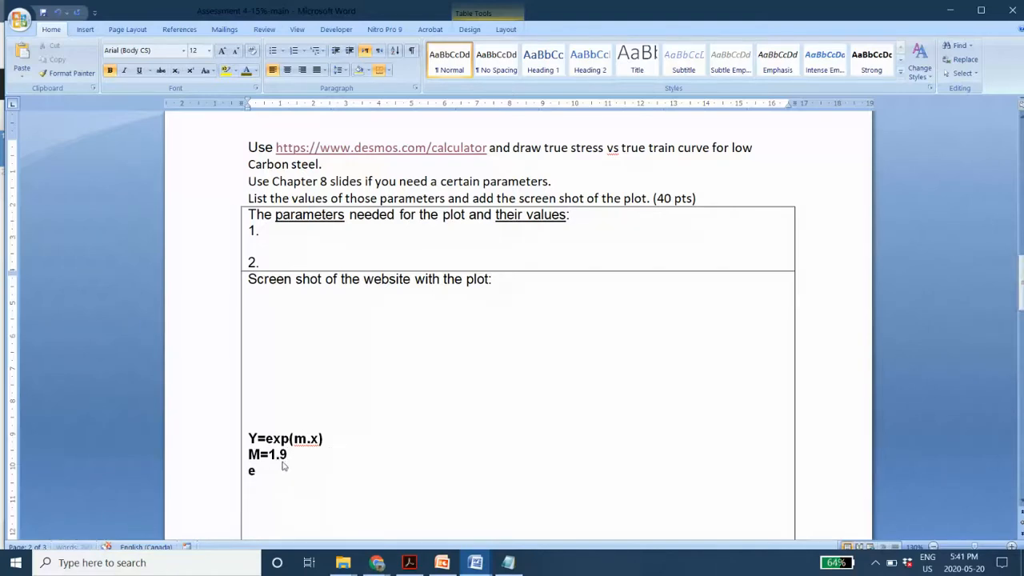
pyautogui.write('xp(1.9*')
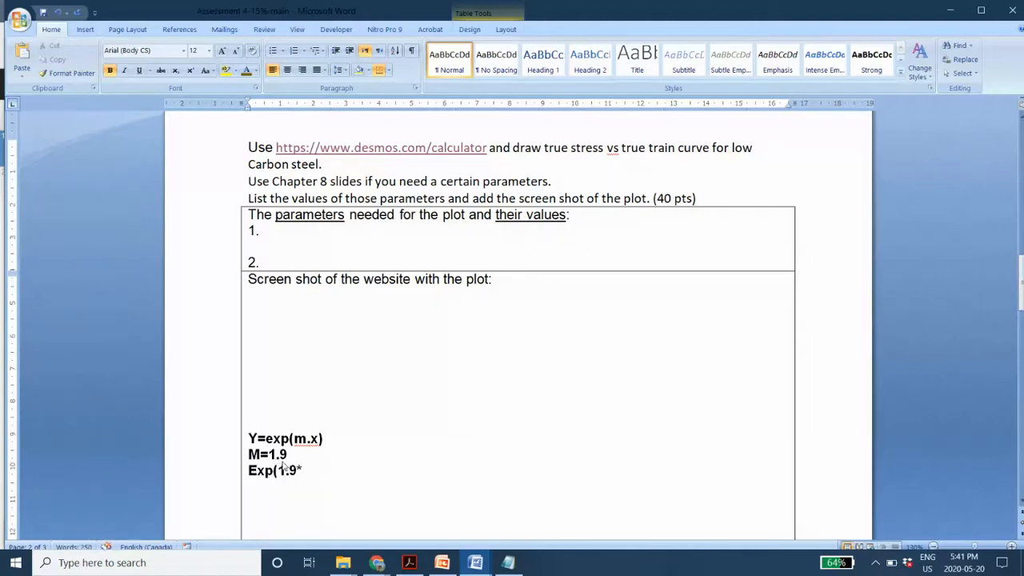
pyautogui.write('x)')
# Switch to the Desmos calculator and plot the expression exp(1.9*x)
pyautogui.hotkey('alt', 'Tab')
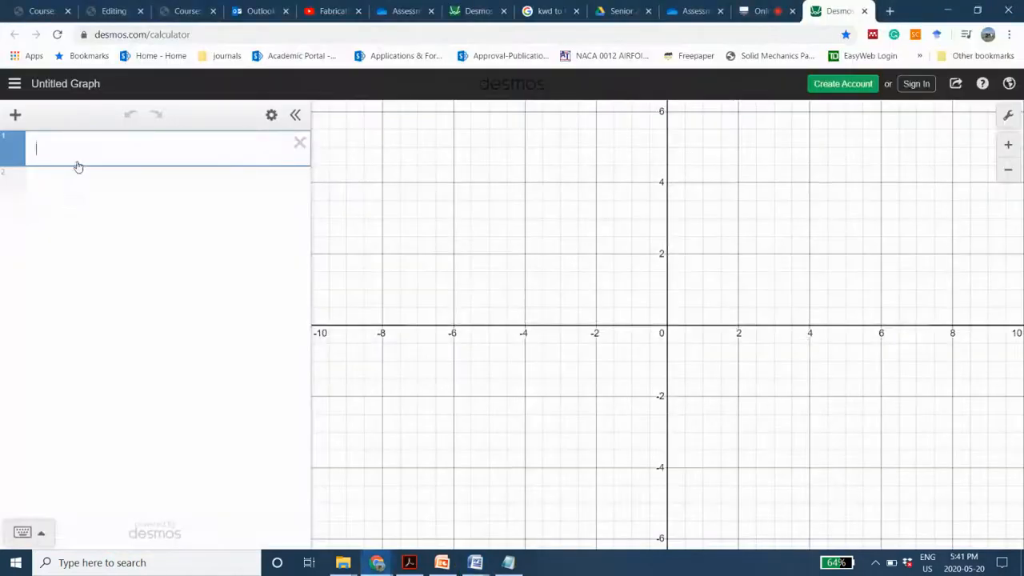
pyautogui.write('exp(')
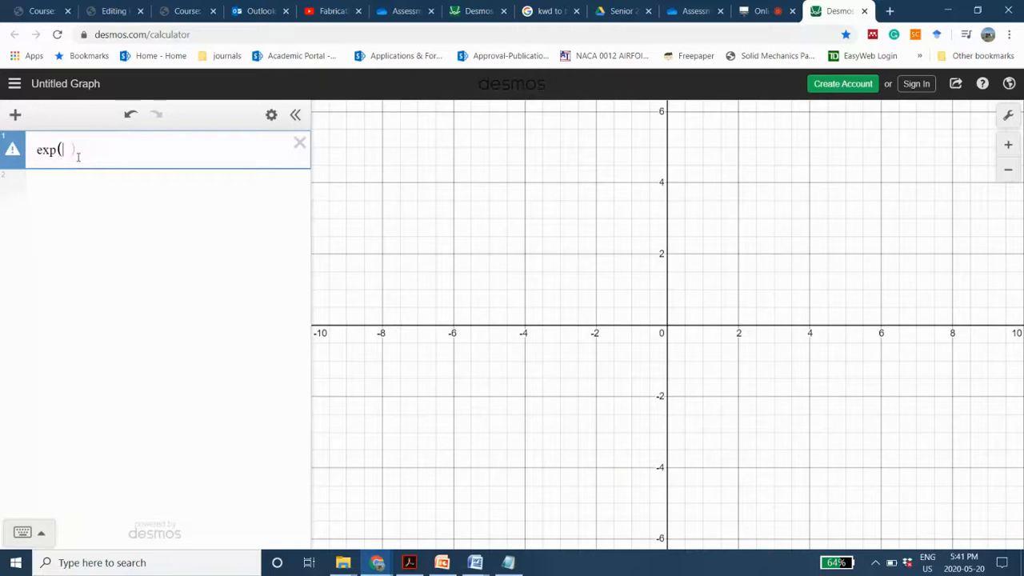
pyautogui.write('1.9')
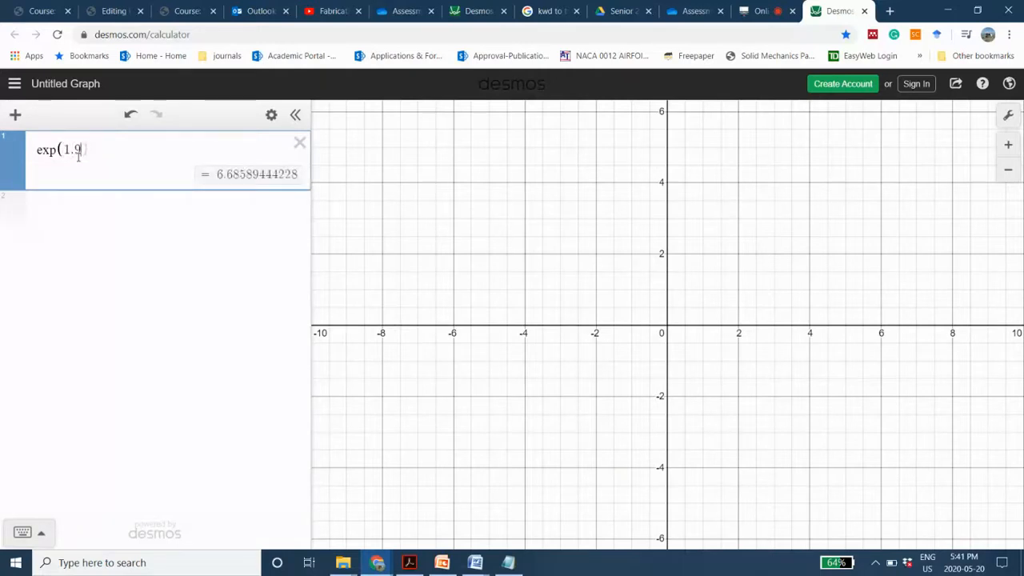
pyautogui.write('*x')
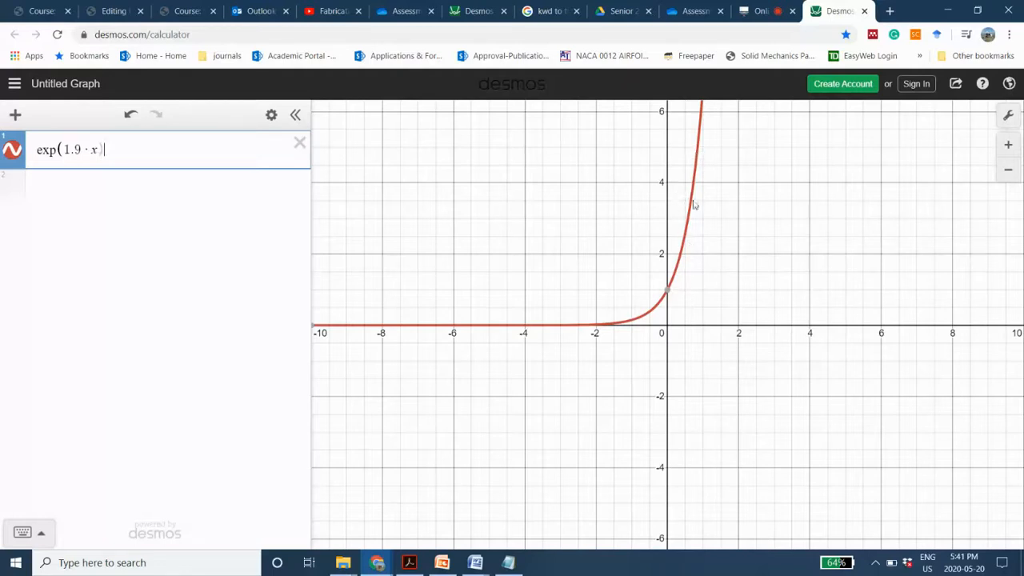
# Set the lower limit of the graph's x-axis to 0
pyautogui.click(1007, 119)
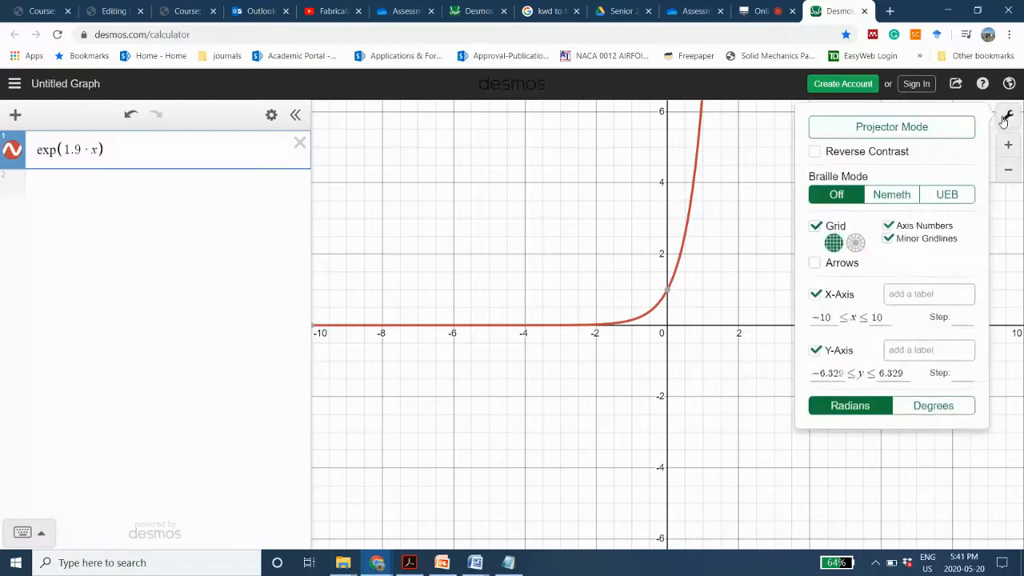
pyautogui.click(530, 363)
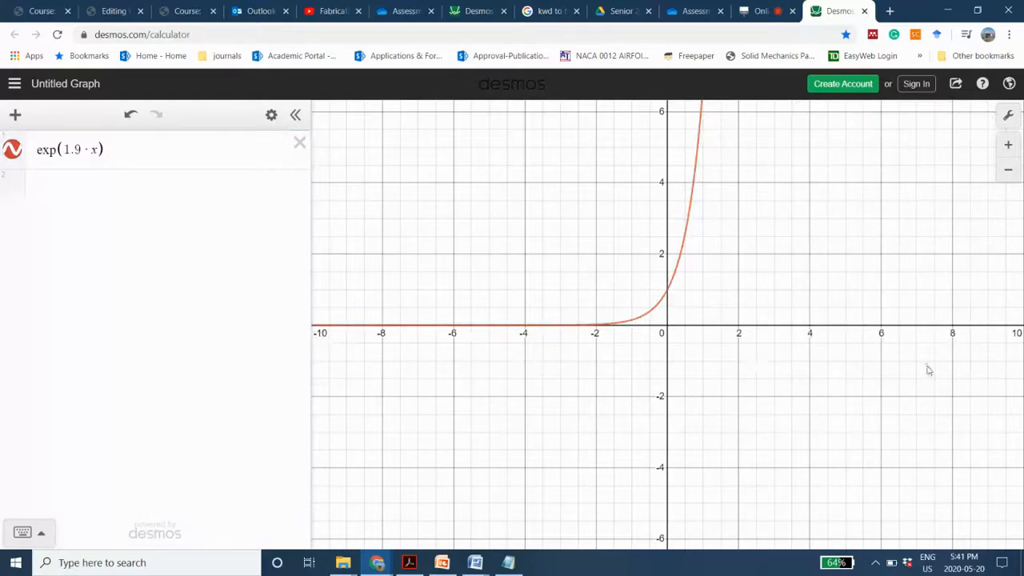
pyautogui.click(1008, 116)
pyautogui.moveTo(832, 320); pyautogui.dragTo(809, 320)
pyautogui.write('0')
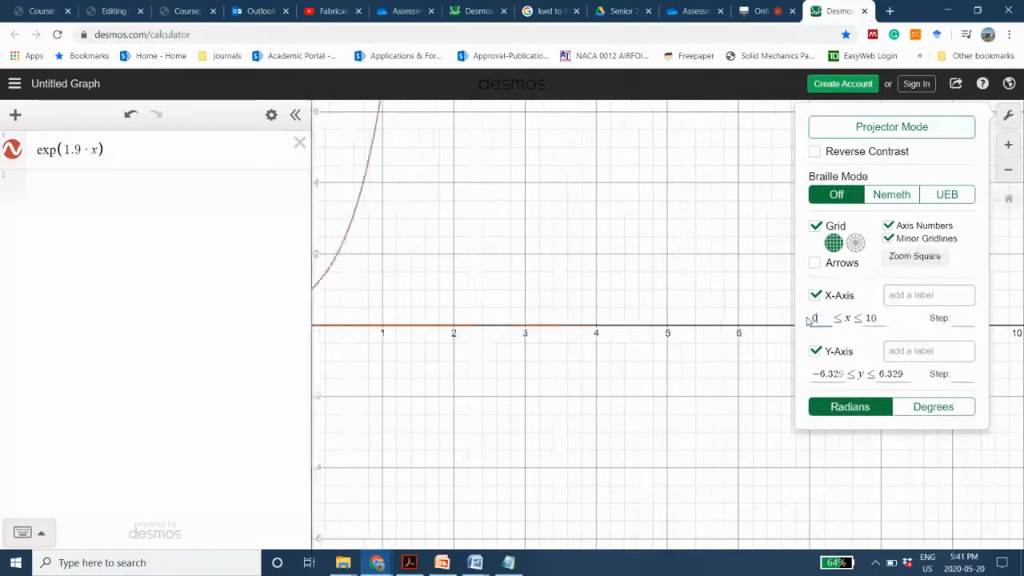
pyautogui.click(879, 318)
pyautogui.moveTo(878, 318); pyautogui.dragTo(866, 318)
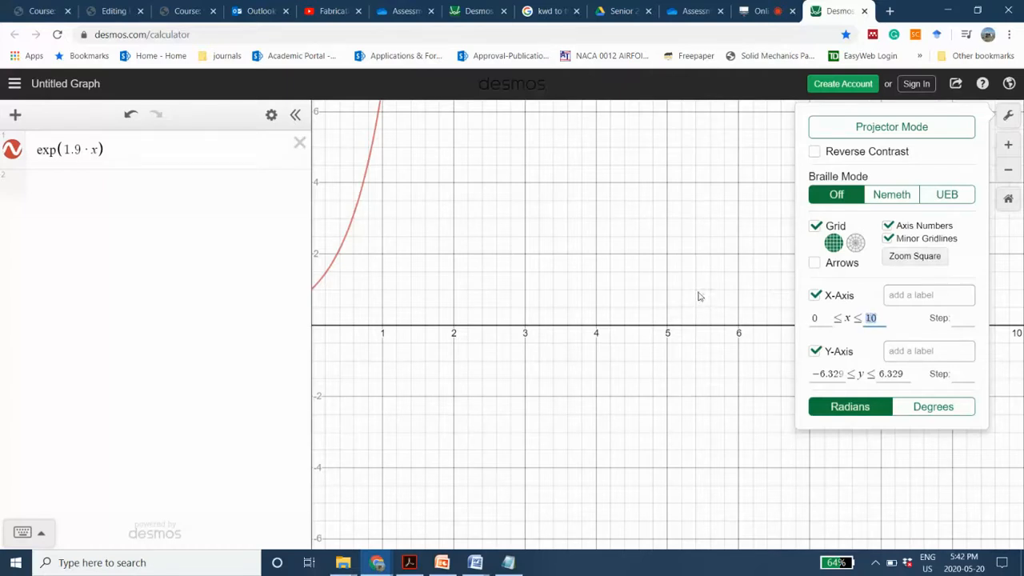
pyautogui.click(873, 285)
# Set the graph's y-axis range from 0 to 100
pyautogui.moveTo(843, 373); pyautogui.dragTo(809, 376)
pyautogui.write('0')
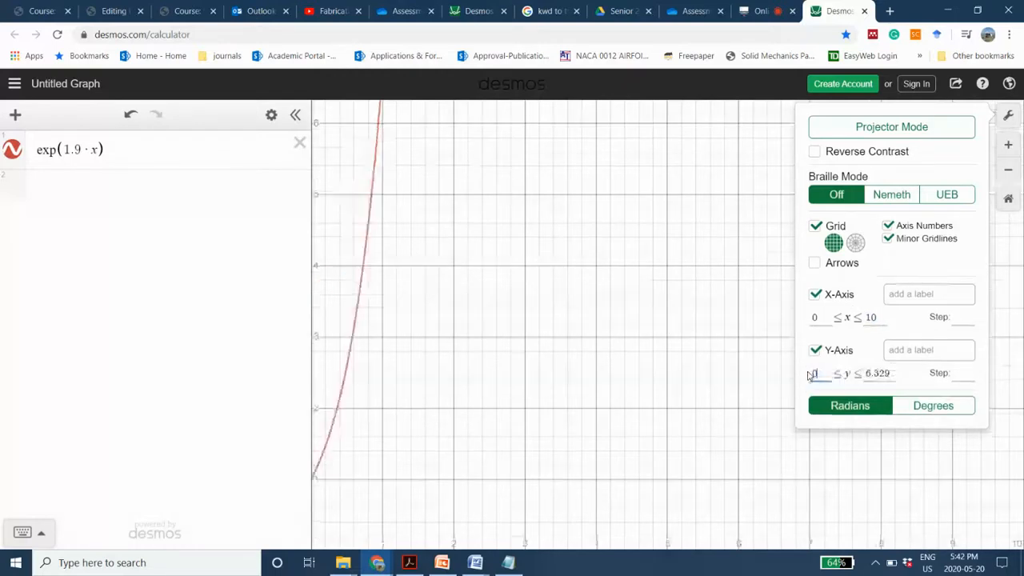
pyautogui.moveTo(894, 374); pyautogui.dragTo(866, 373)
pyautogui.write('100')
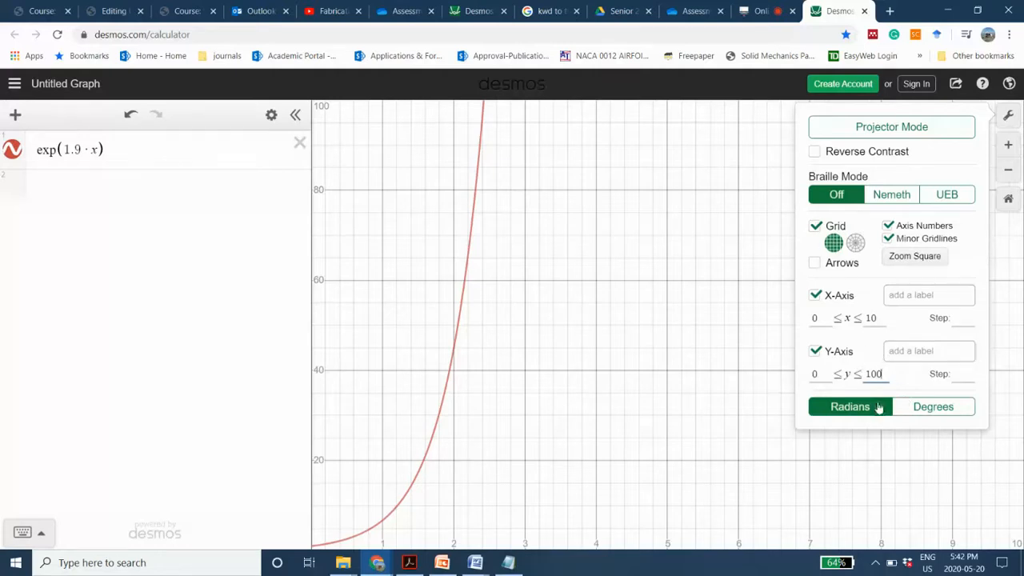
pyautogui.click(768, 402)
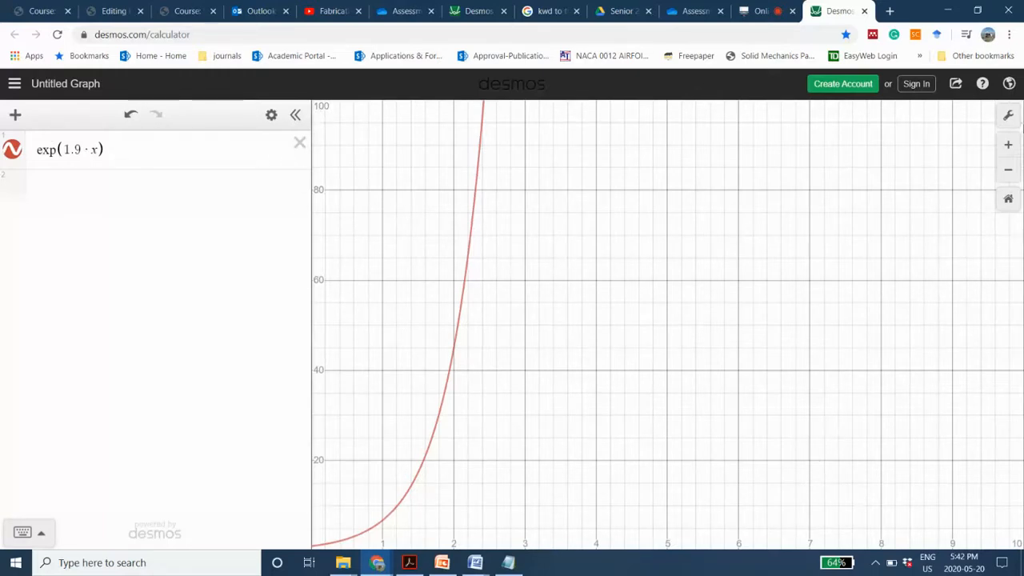
# Set the lower limits of both the y-axis and the x-axis to -0.1
pyautogui.click(1008, 115)
pyautogui.click(816, 373)
pyautogui.press('BackSpace')
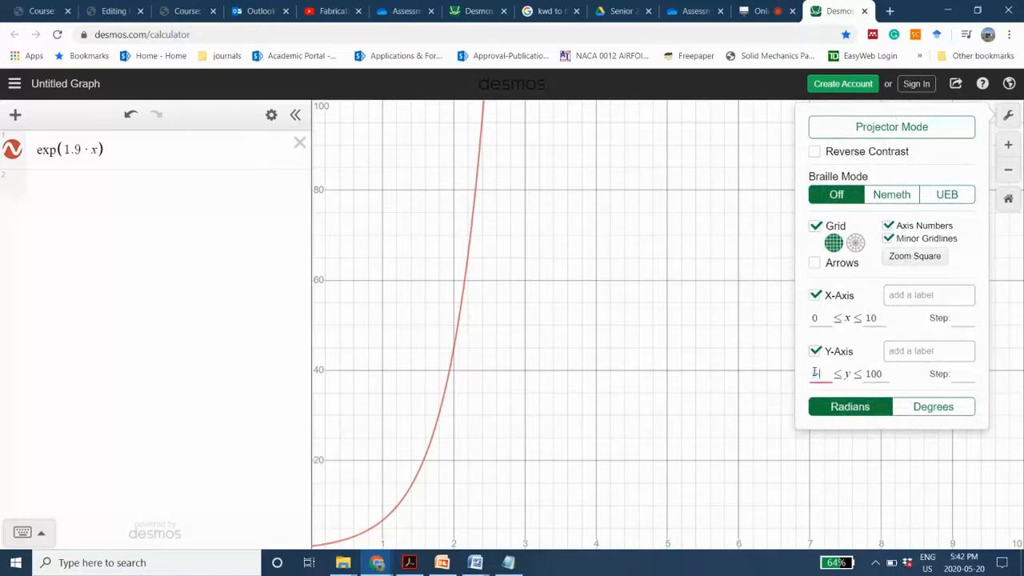
pyautogui.write('-0.1')
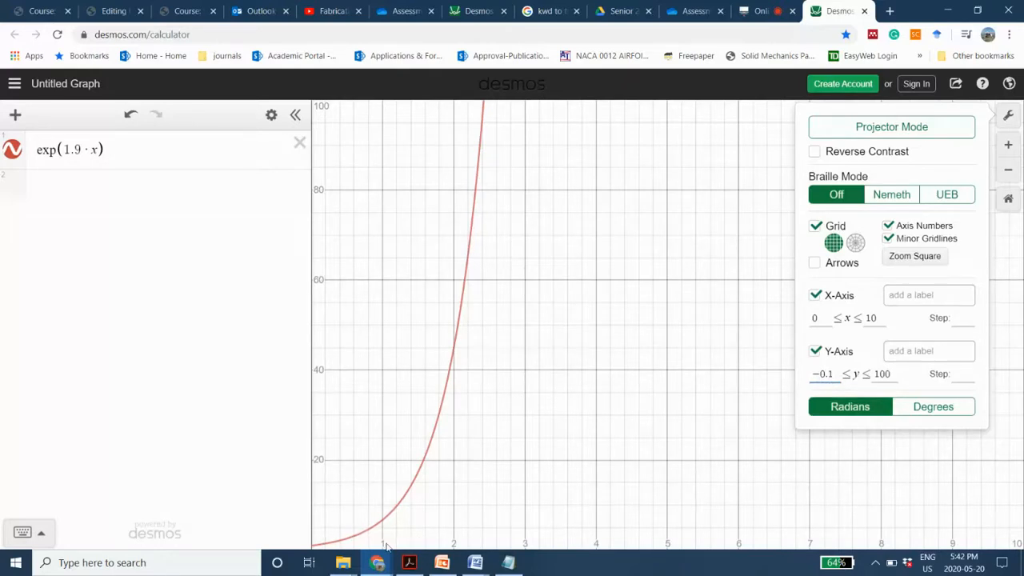
pyautogui.click(824, 320)
pyautogui.write('-0.1')
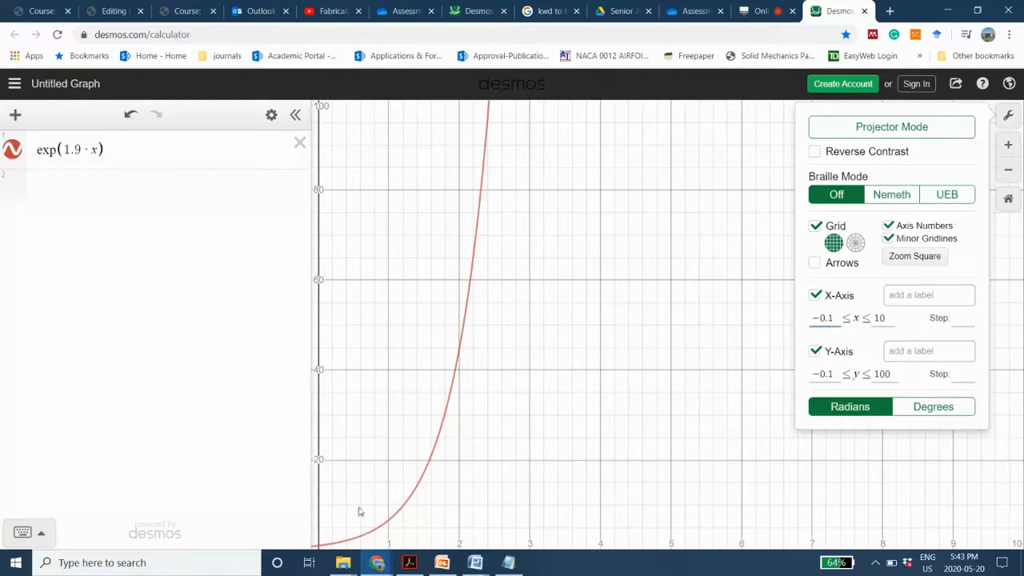
# Set the lower limit of the y-axis to -0.2 and close the graph settings
pyautogui.click(826, 374)
pyautogui.write('2')
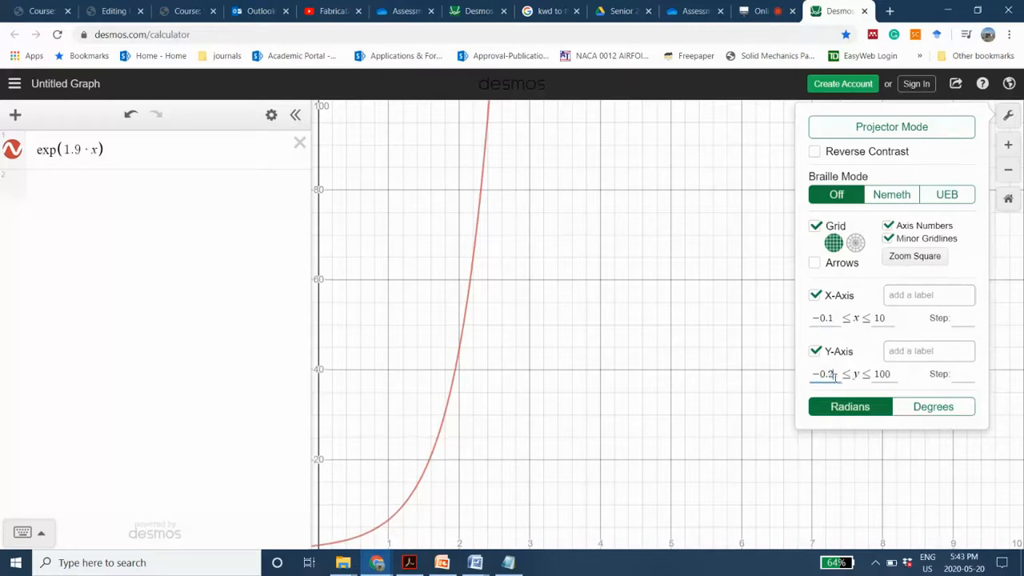
pyautogui.click(885, 374)
pyautogui.click(696, 404)
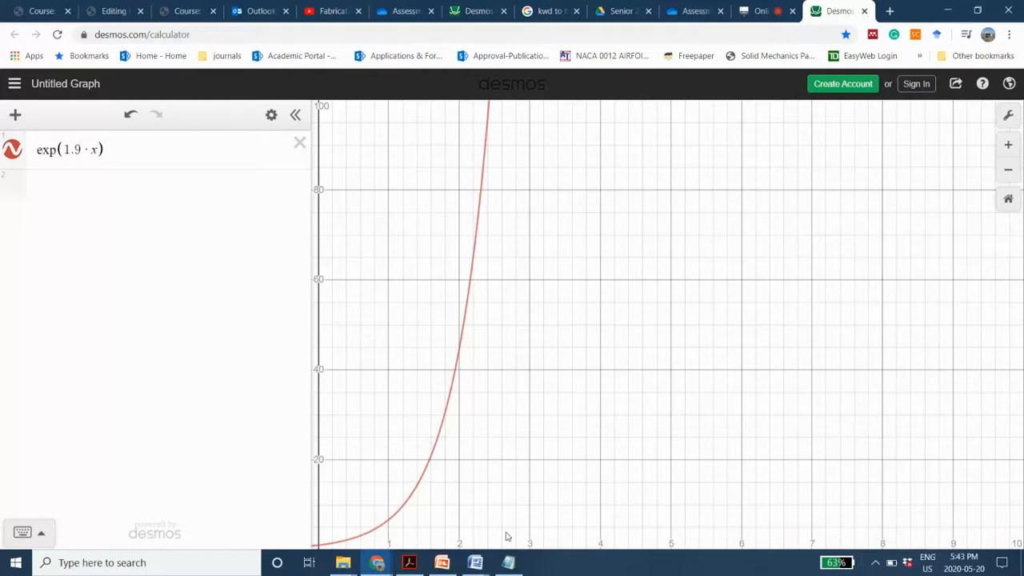
# Open Paint and paste the screenshot of the Desmos graph into the blank picture
pyautogui.moveTo(476, 561)
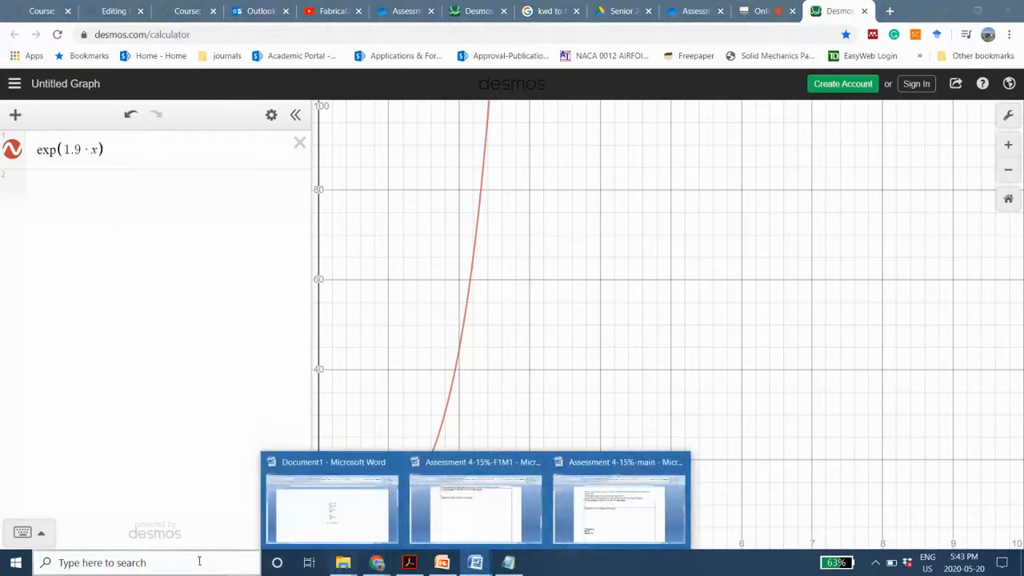
pyautogui.click(16, 565)
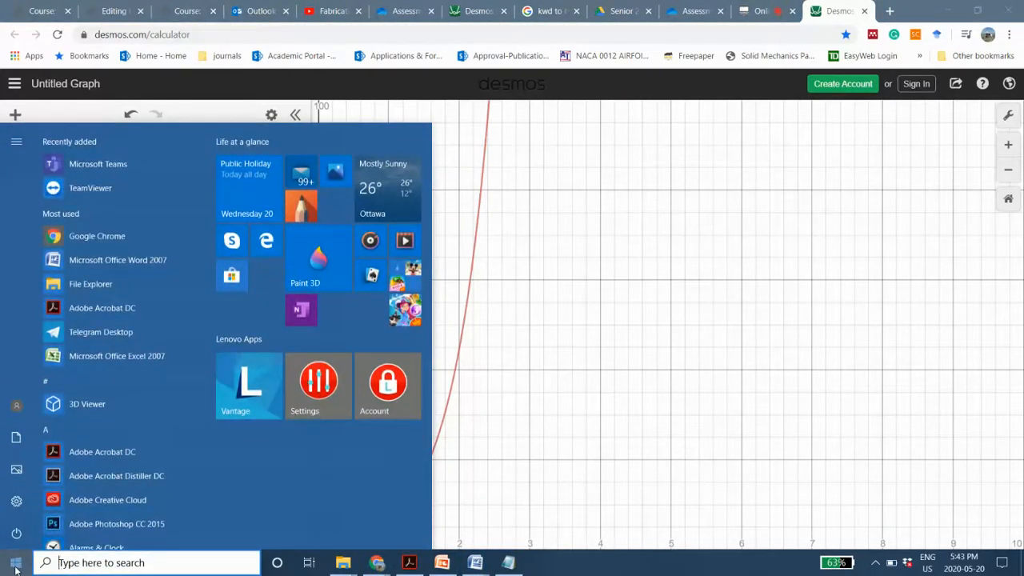
pyautogui.write('paint')
pyautogui.click(16, 565)
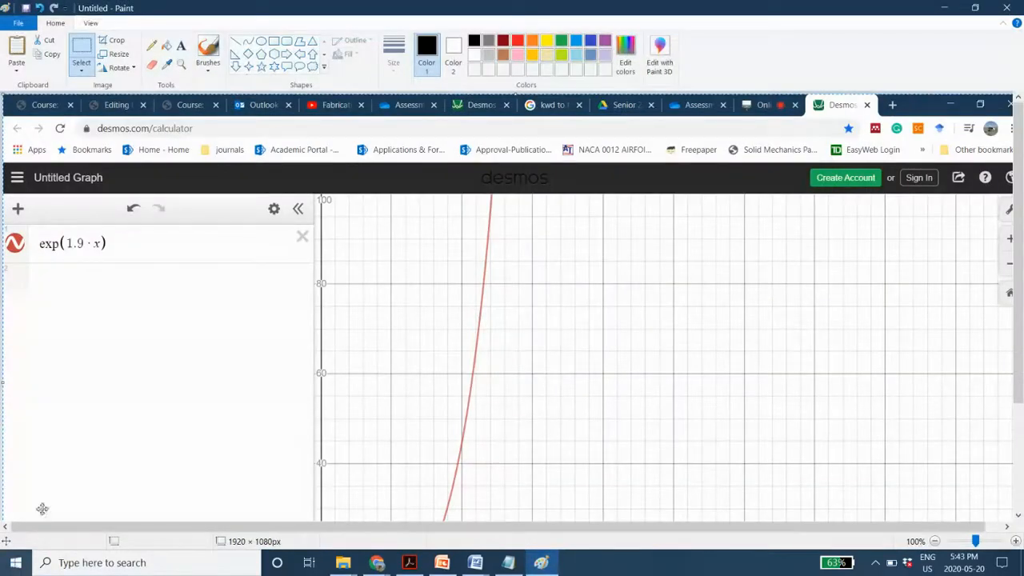
# Shift the screenshot up and left to cut off the browser bars, and trim the canvas to about 1878 × 916 px
pyautogui.scroll(-2, 72, 464)
pyautogui.scroll(1, 73, 464)
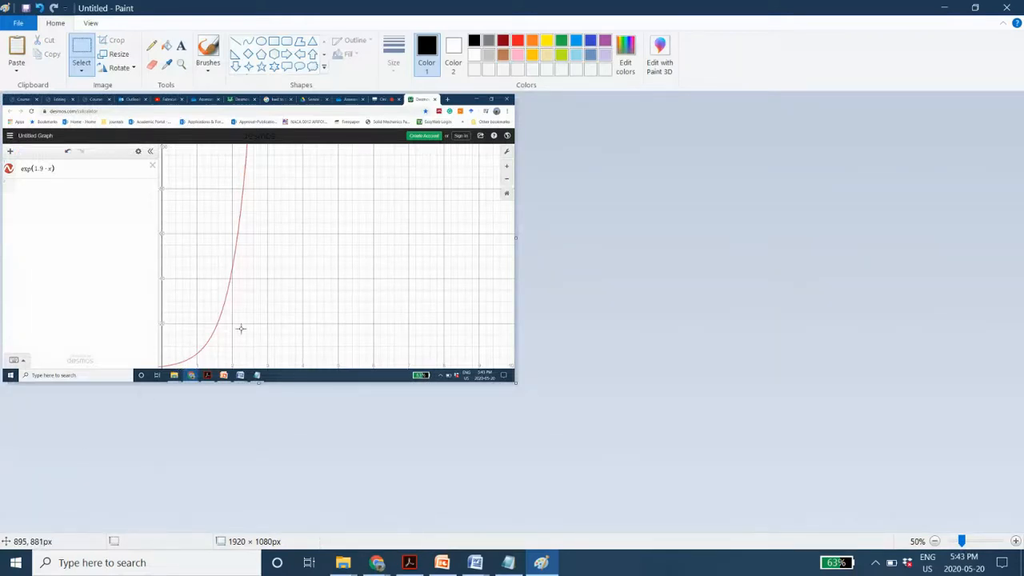
pyautogui.moveTo(334, 299)
pyautogui.mouseDown()
pyautogui.moveTo(322, 293)
pyautogui.moveTo(325, 266)
pyautogui.mouseUp()
pyautogui.click(283, 377)
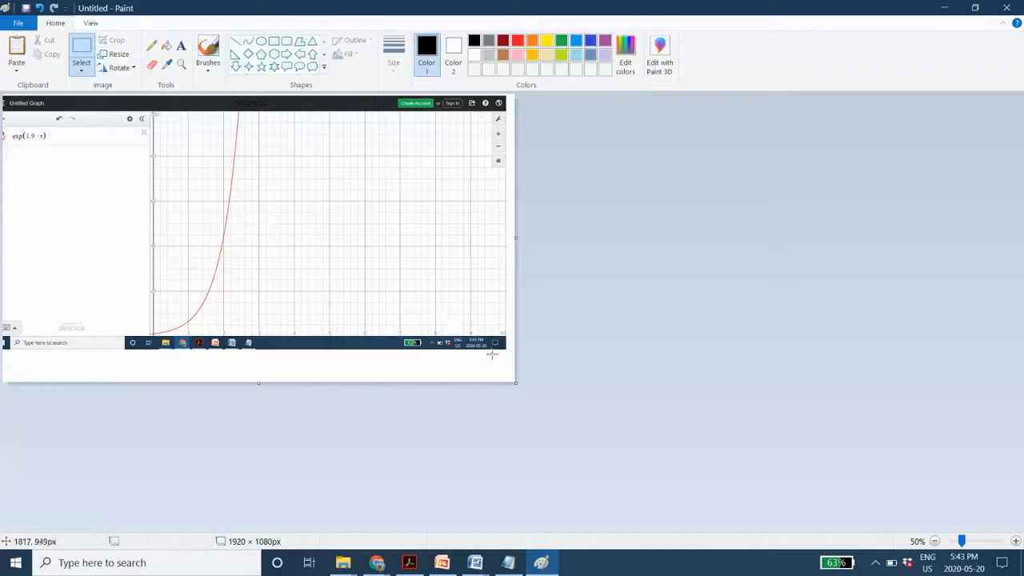
pyautogui.moveTo(516, 382); pyautogui.dragTo(504, 339)
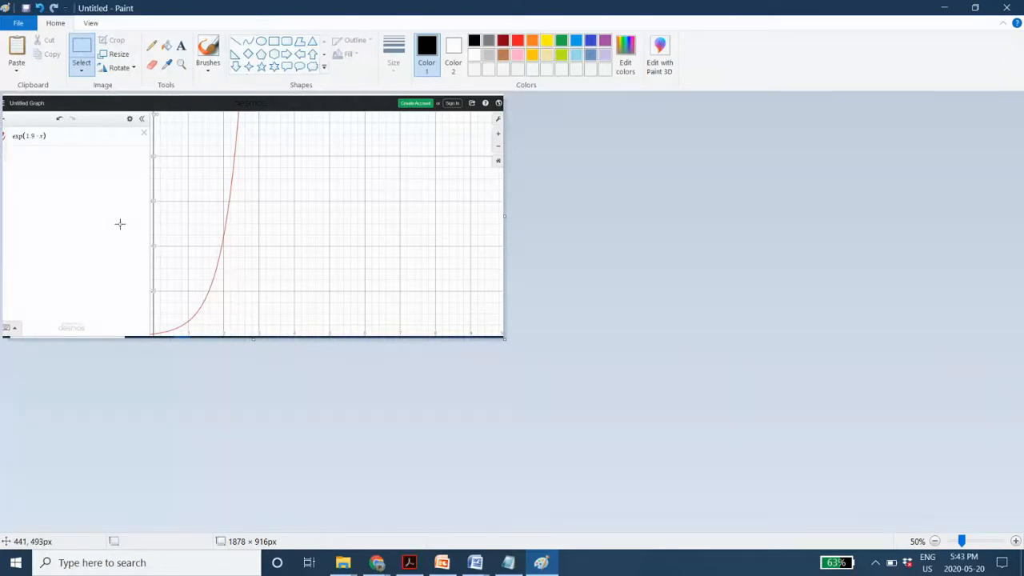
# Add the text label "True stress" beside the graph's vertical axis
pyautogui.click(181, 44)
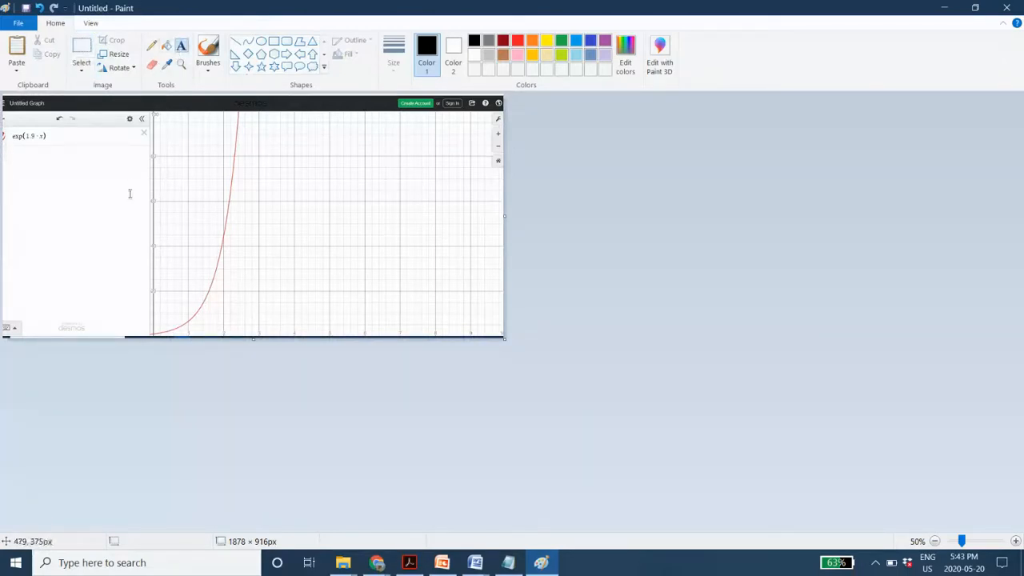
pyautogui.click(124, 173)
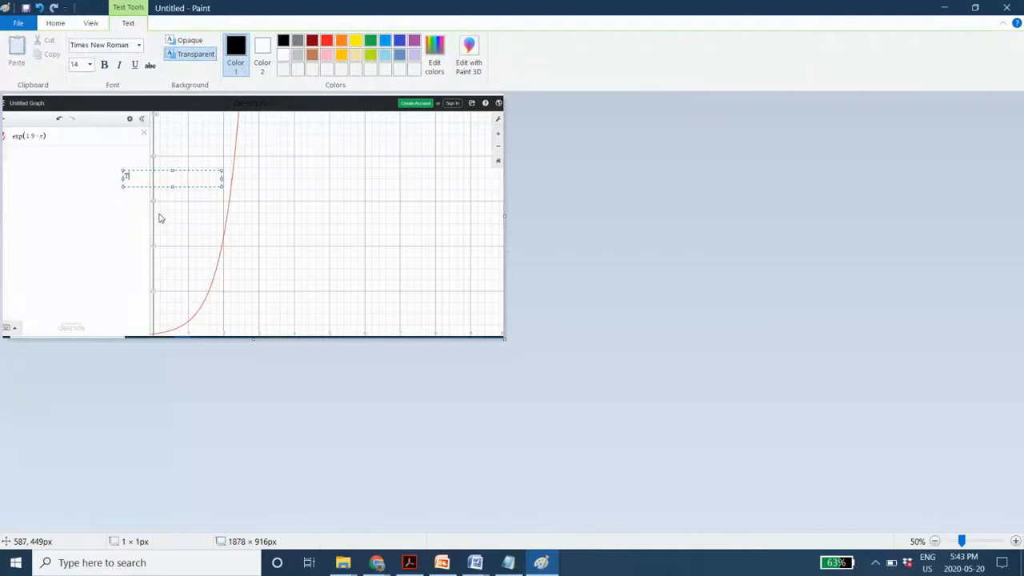
pyautogui.write('True stress')
pyautogui.moveTo(122, 179); pyautogui.dragTo(112, 178)
pyautogui.click(332, 303)
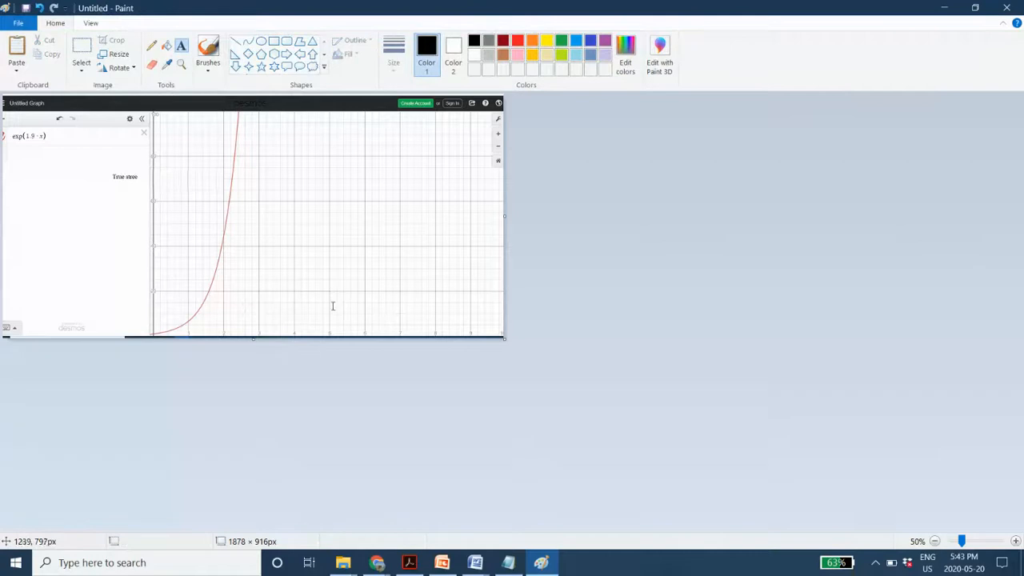
# Paste the full Desmos screenshot again over the whole edited picture
pyautogui.hotkey('ctrl', 'a')
pyautogui.hotkey('ctrl', 'v')
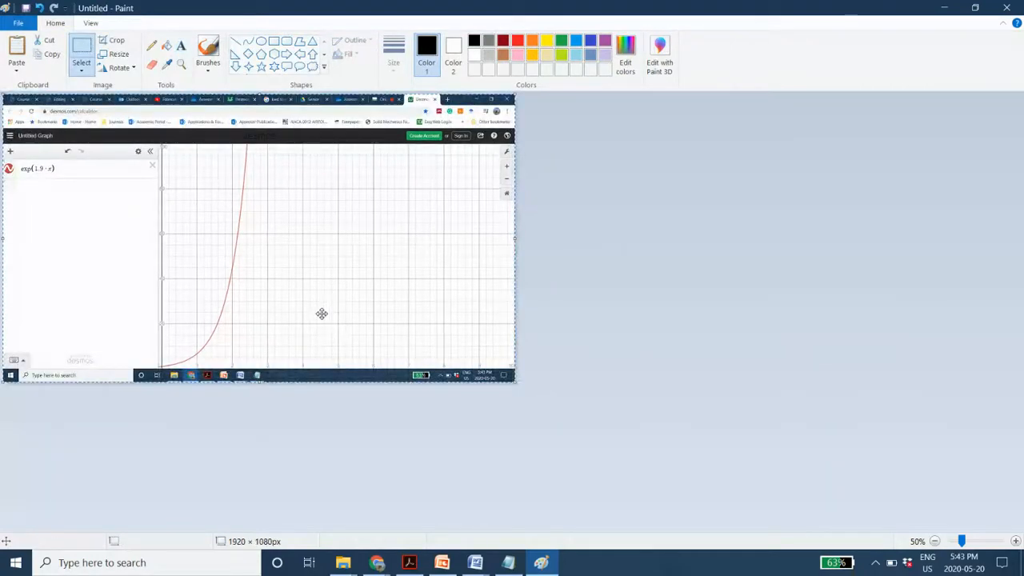
# Undo the last paste and copy the entire labelled picture
pyautogui.hotkey('ctrl', 'z')
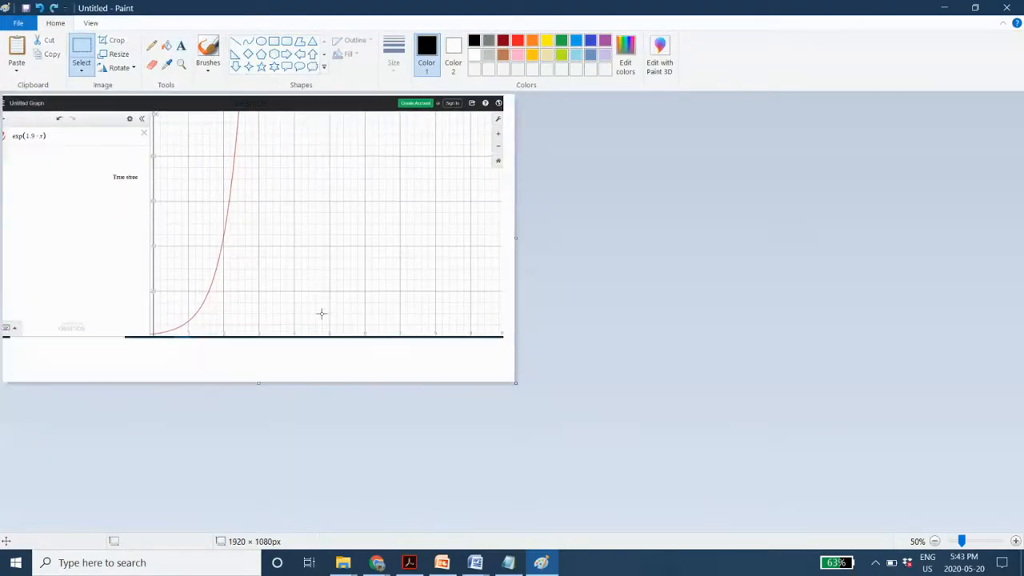
pyautogui.hotkey('ctrl', 'a')
# Switch to the Word document Assessment 4-15%-main and replace the exponential formula notes in the screenshot cell with the copied picture
pyautogui.click(485, 565)
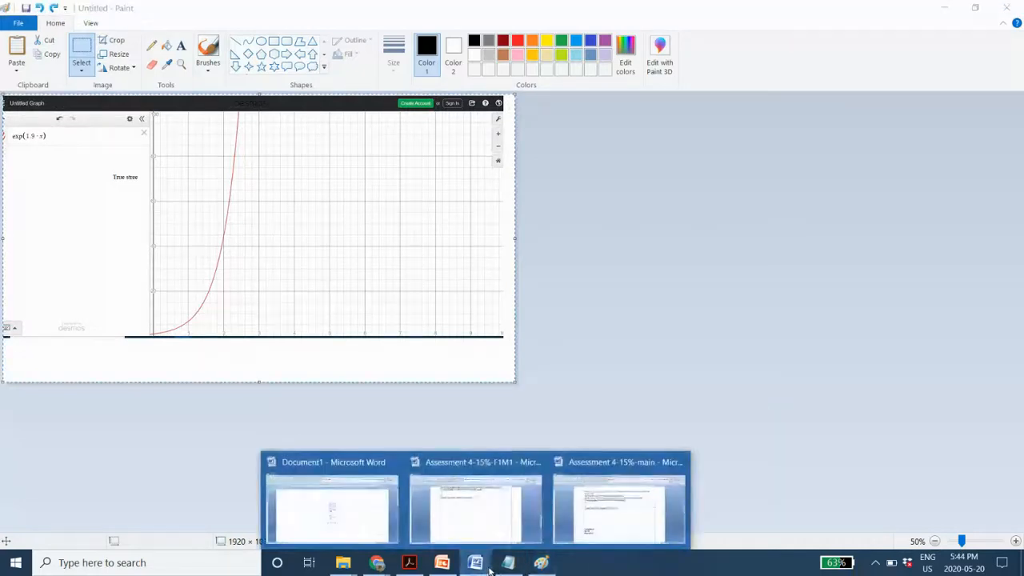
pyautogui.click(619, 509)
pyautogui.moveTo(250, 336); pyautogui.dragTo(421, 487)
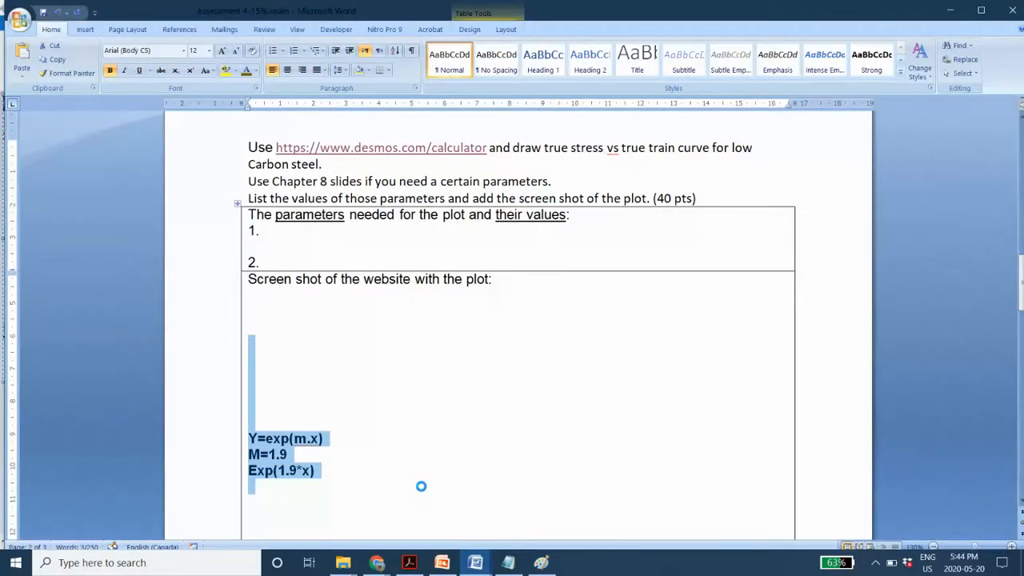
pyautogui.hotkey('ctrl', 'v')
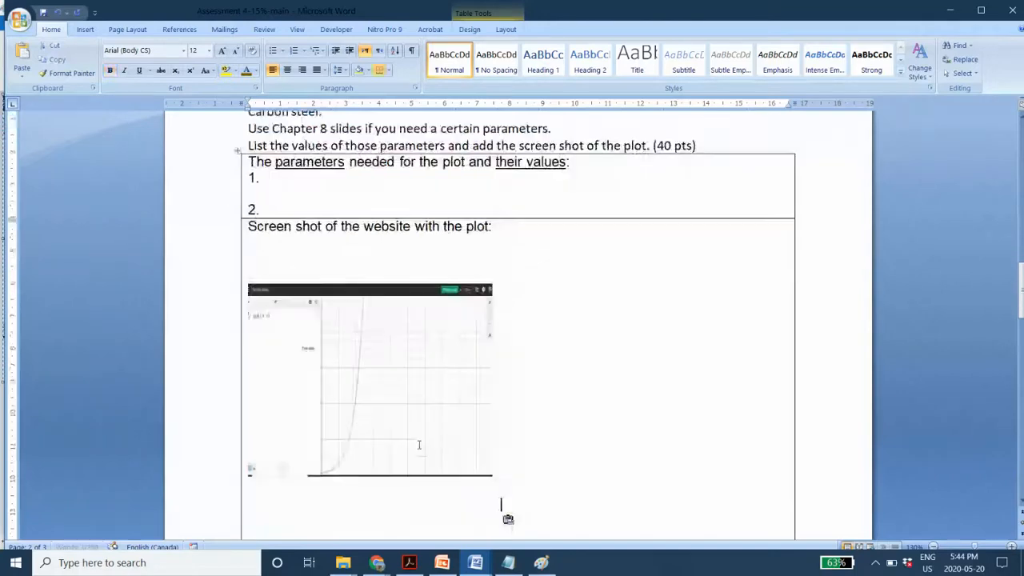
# Stretch the pasted graph picture to nearly the full width of the table cell and make it slightly taller
pyautogui.click(414, 396)
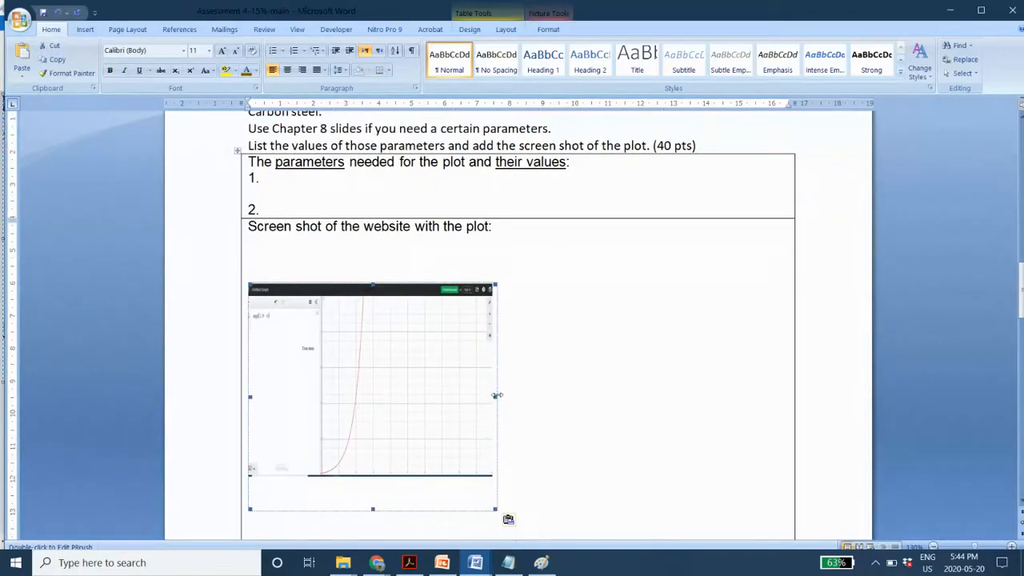
pyautogui.moveTo(688, 384); pyautogui.dragTo(704, 390)
pyautogui.moveTo(535, 439); pyautogui.dragTo(538, 415)
pyautogui.click(699, 382)
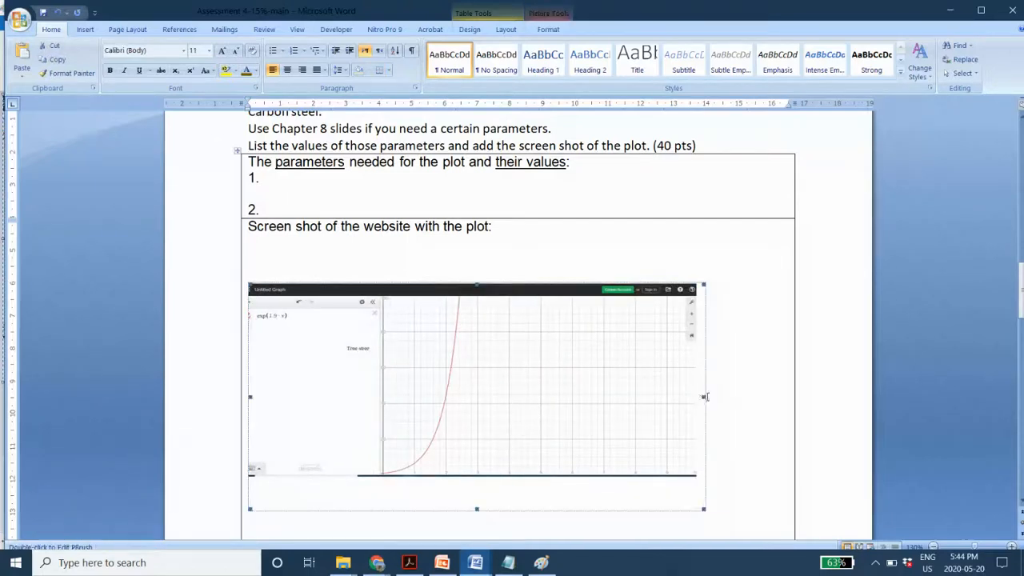
pyautogui.moveTo(704, 396); pyautogui.dragTo(770, 396)
pyautogui.moveTo(510, 284); pyautogui.dragTo(510, 249)
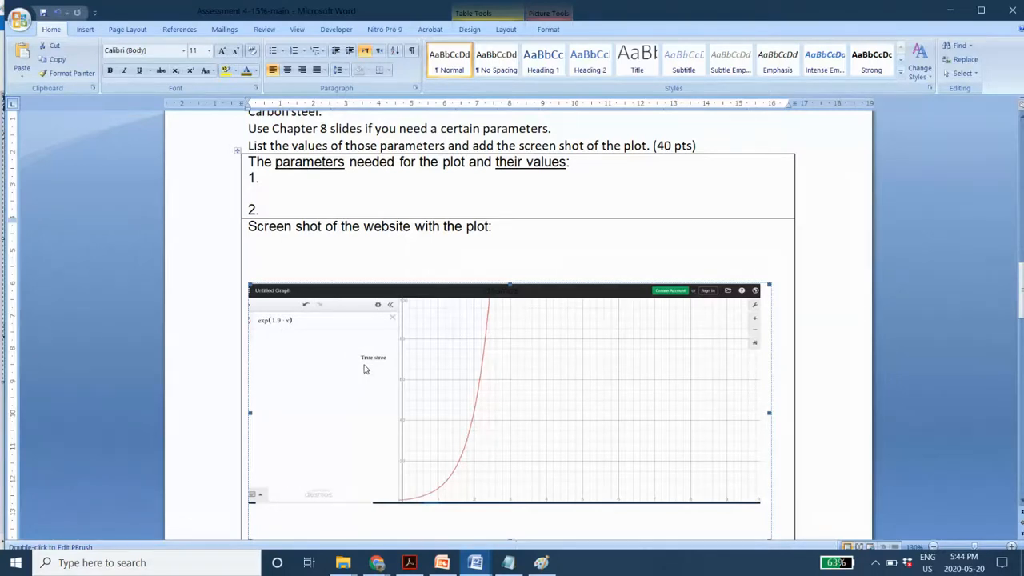
# Switch to the Chrome browser
pyautogui.click(379, 564)
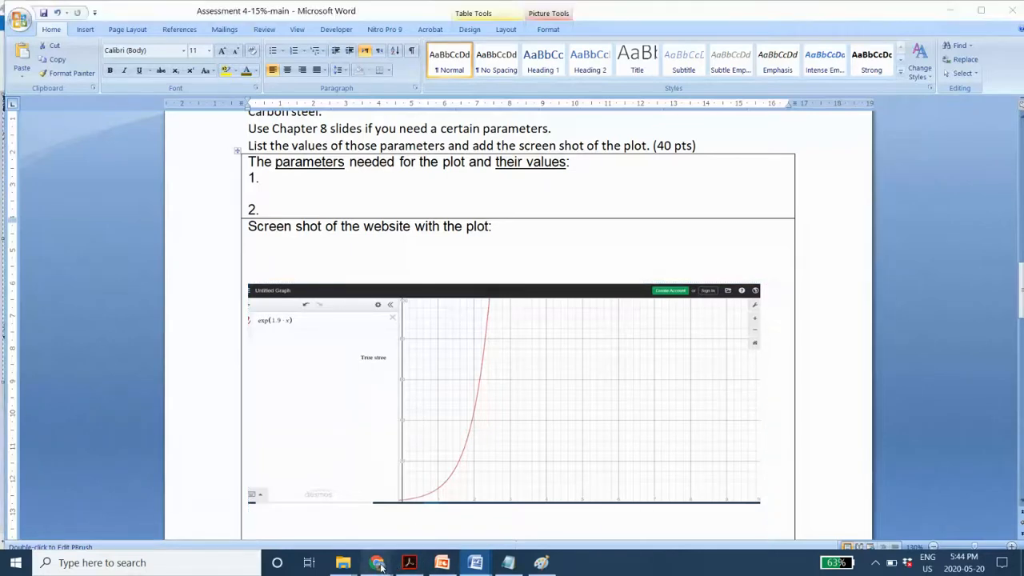